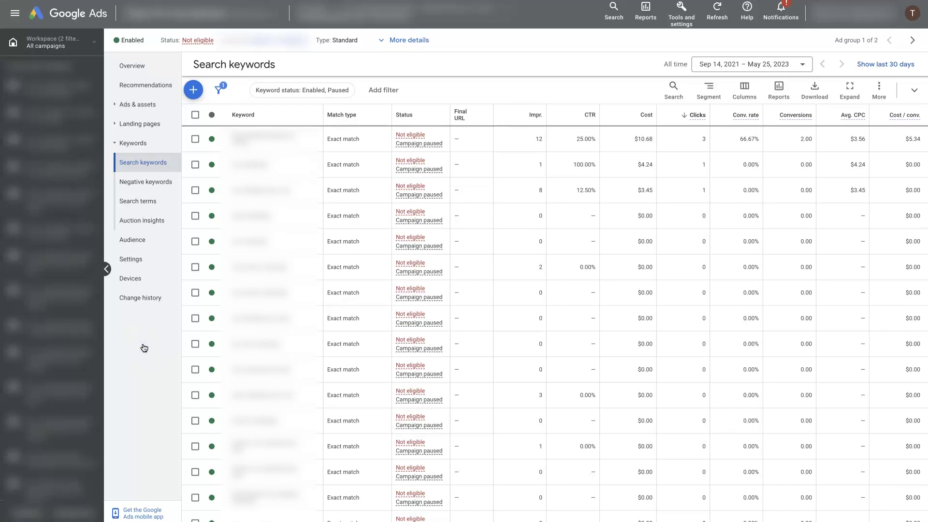
Start adding keywords to the ad group and enter 'example keyword' in the keyword box
click(149, 347)
mouse_move(143, 163)
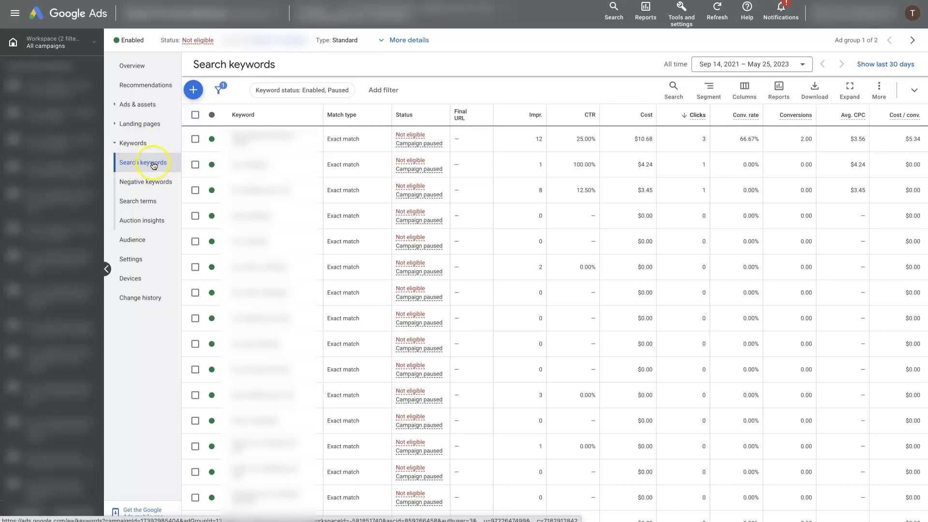
click(193, 90)
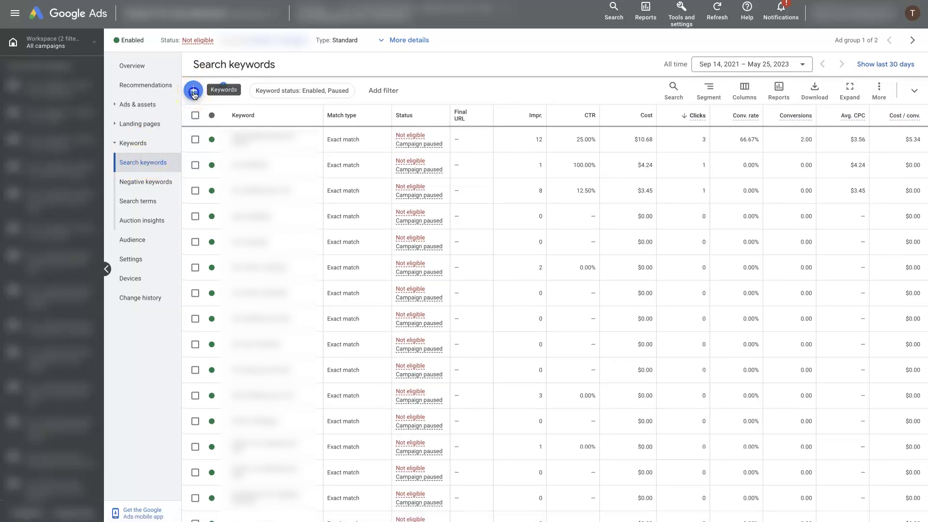
click(229, 138)
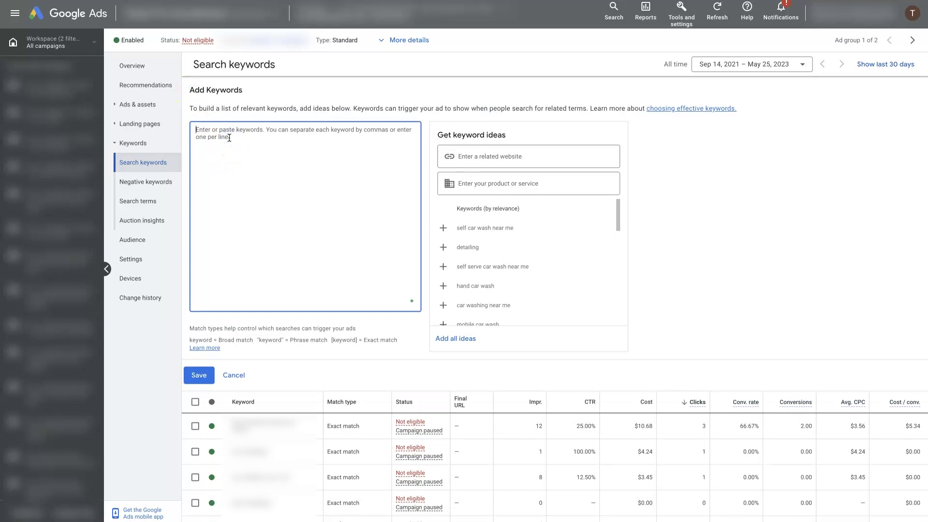
text(example keywr)
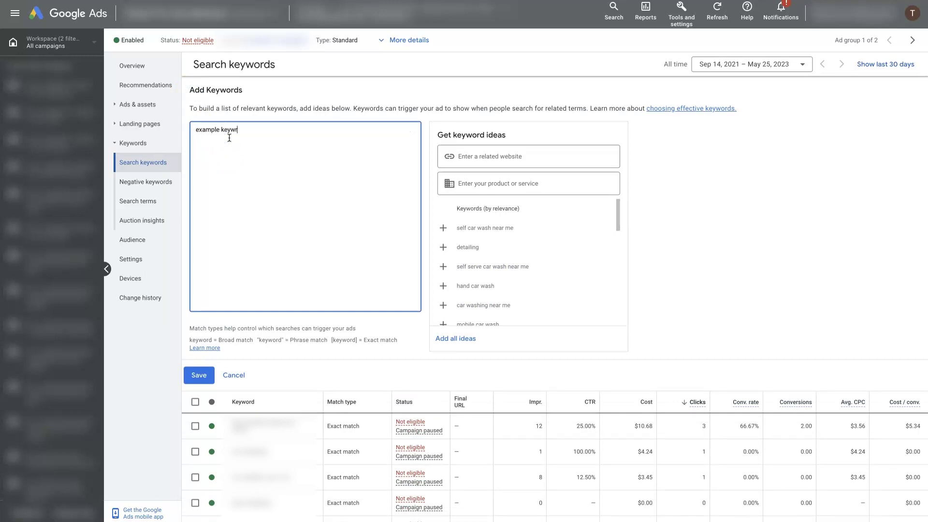
key(BackSpace)
text(ord)
click(211, 375)
drag(257, 339, 373, 338)
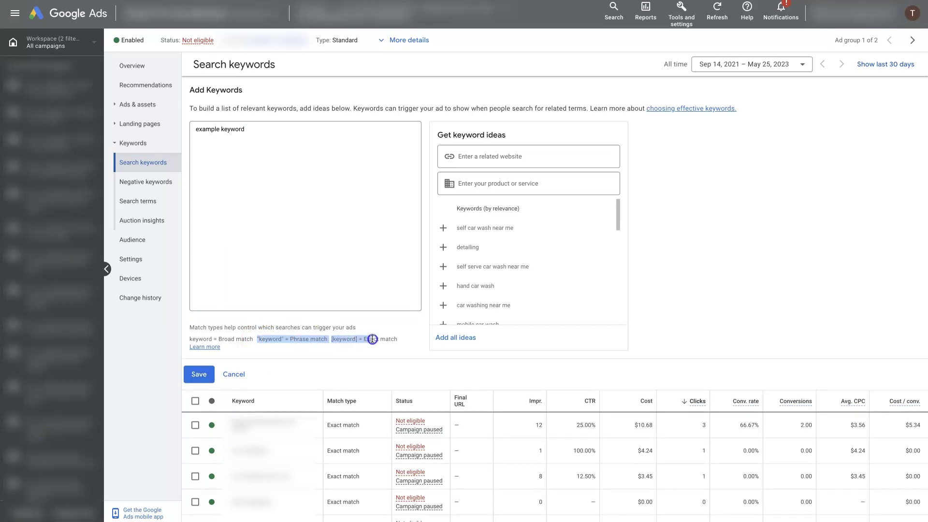
click(280, 130)
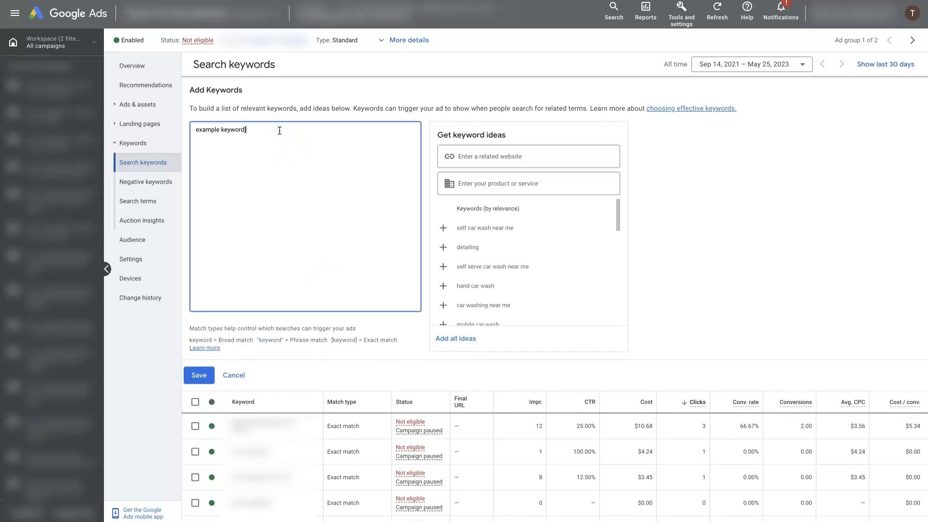
text(])
click(195, 129)
text([)
click(266, 129)
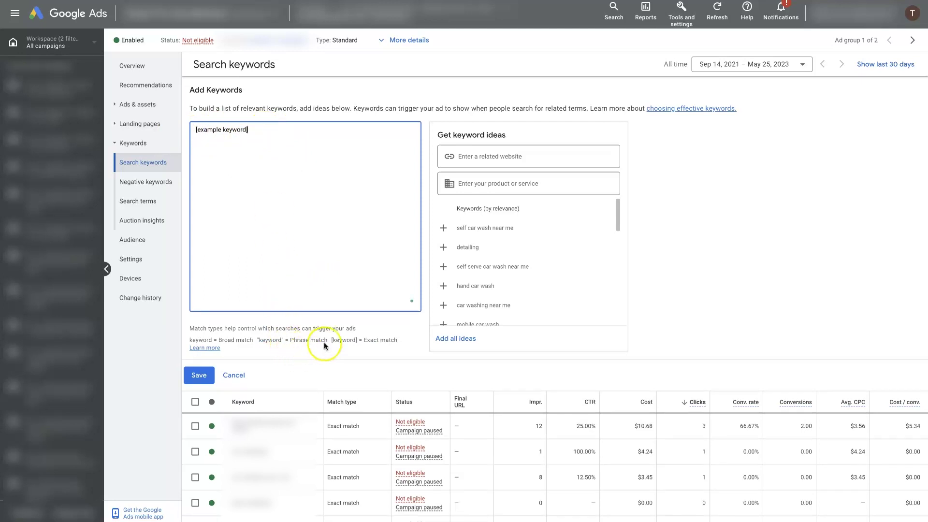
click(341, 339)
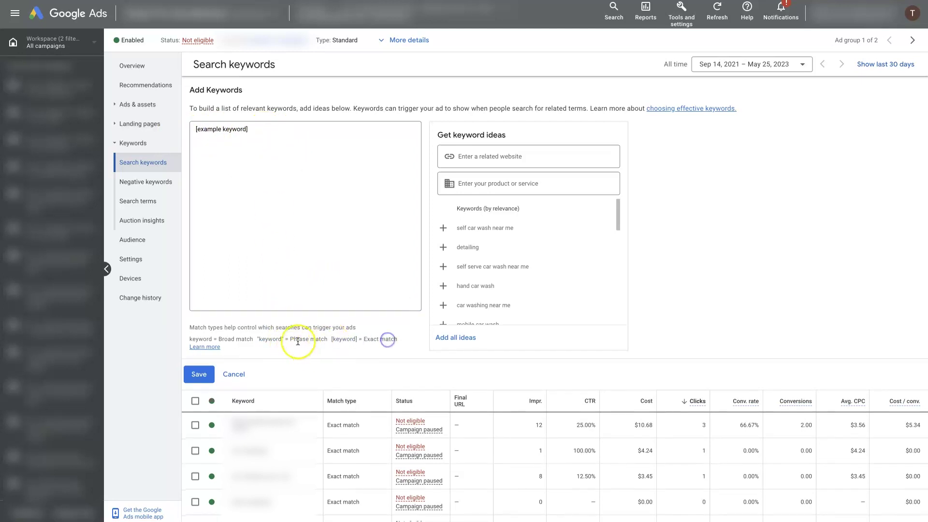
click(277, 131)
key(BackSpace)
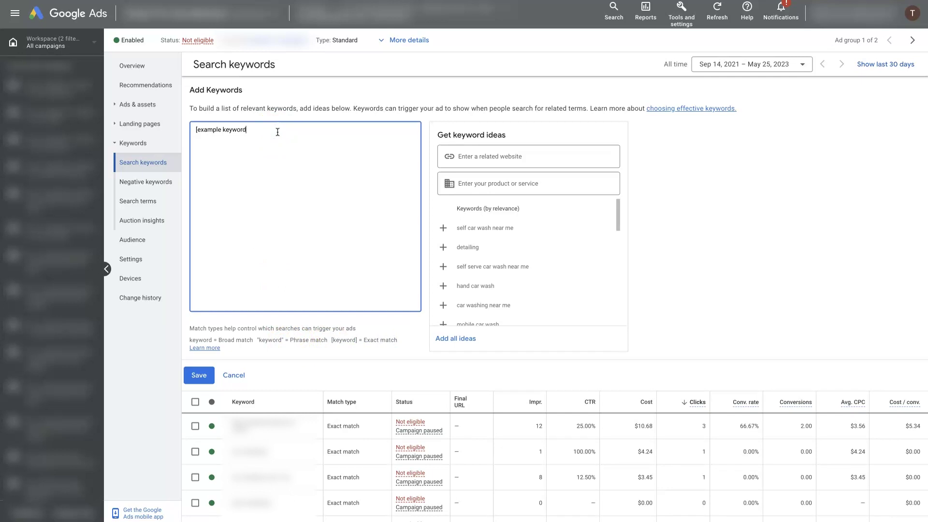
text(")
click(198, 131)
key(BackSpace)
text(")
click(272, 129)
key(BackSpace)
key(BackSpace)
Switch to the Missoula SEO Geek website's Paid Ads page
click(273, 130)
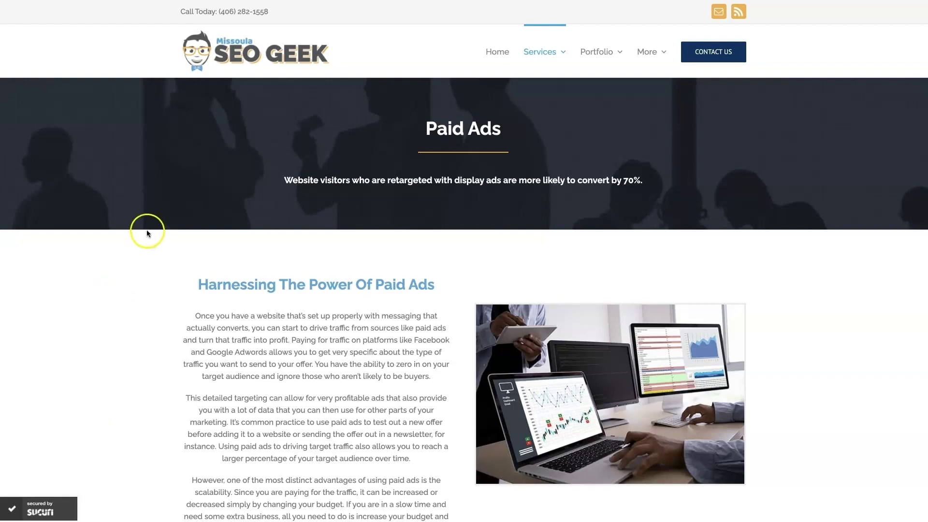
click(840, 326)
scroll(821, 358, down, 5)
scroll(821, 358, down, 5)
scroll(822, 357, down, 3)
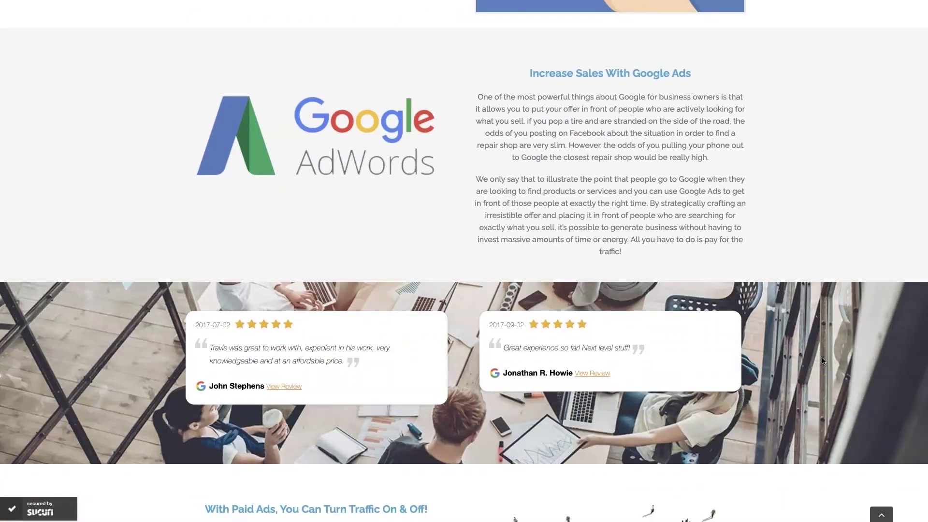
scroll(821, 360, up, 1)
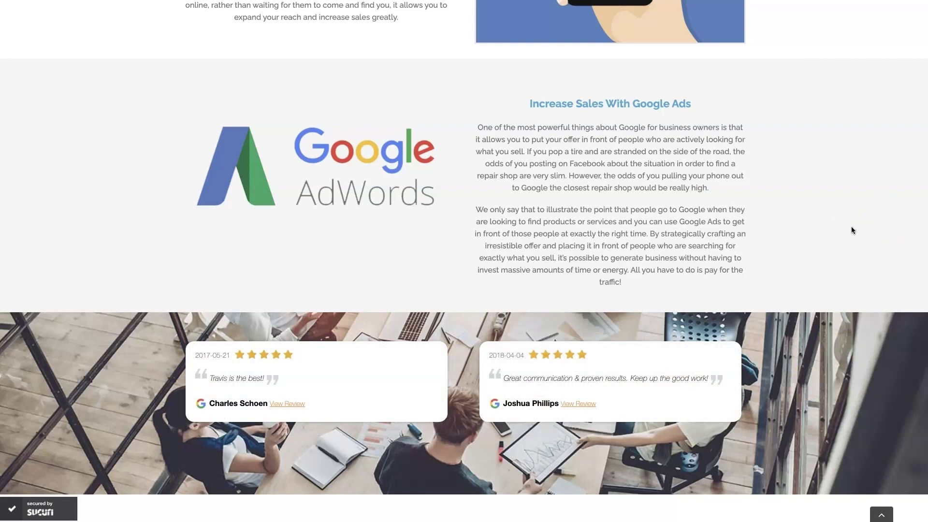
scroll(850, 229, up, 15)
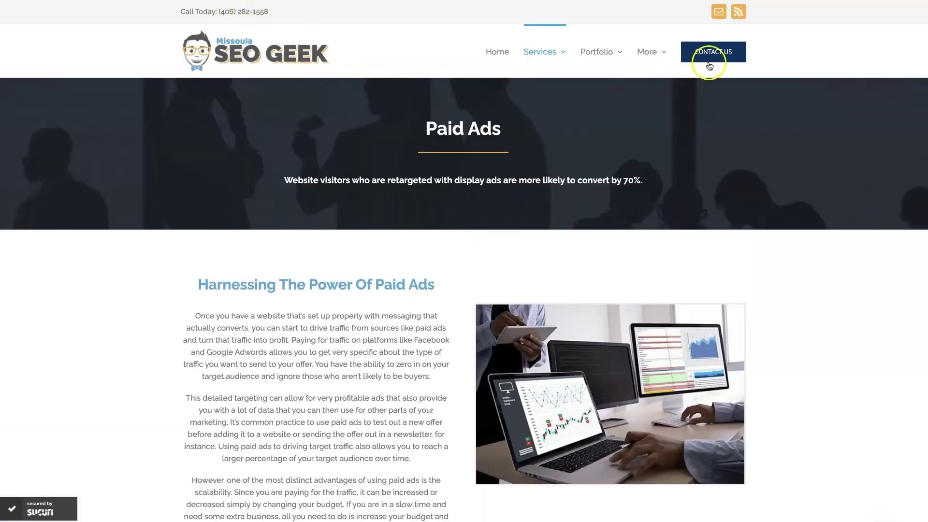